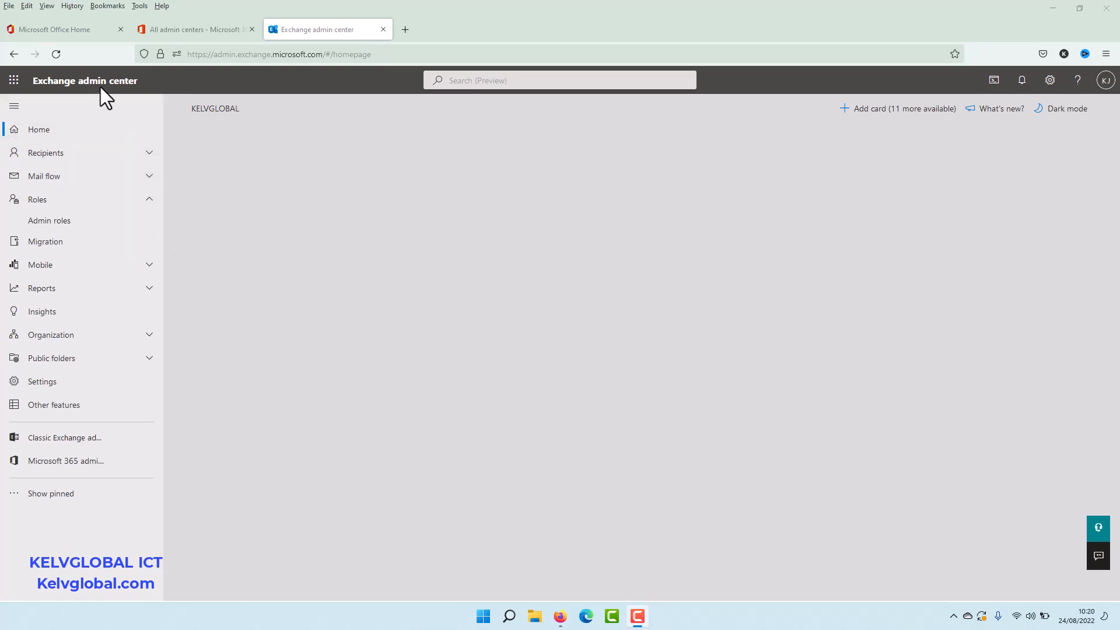
Step: Open the Exchange mail flow rules and start a new rule for bypassing spam filtering
left_click(187, 26)
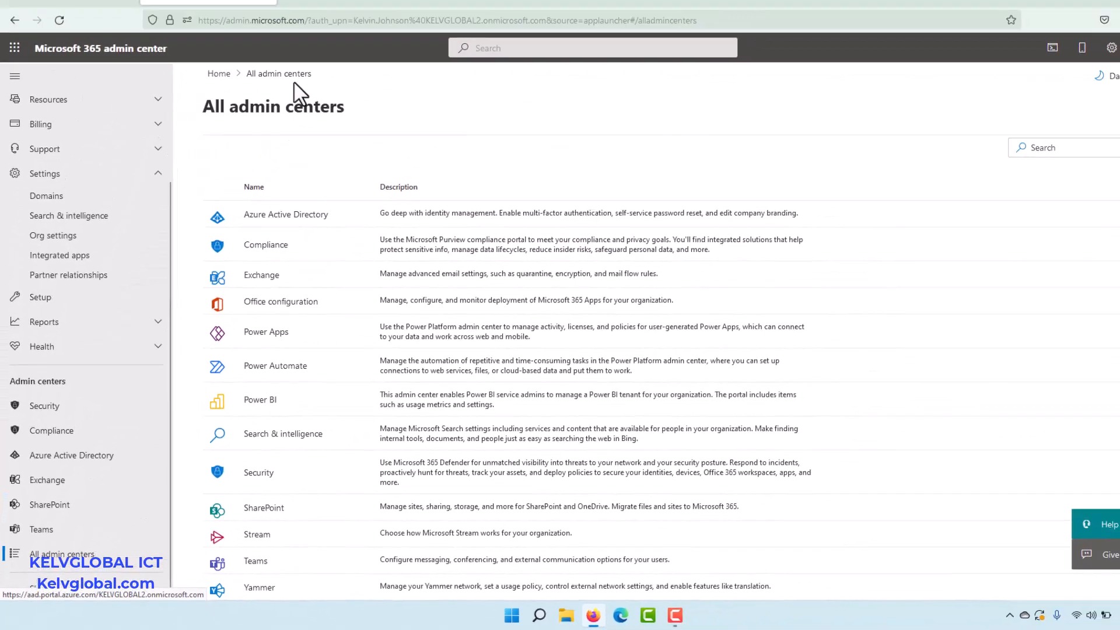
left_click(324, 28)
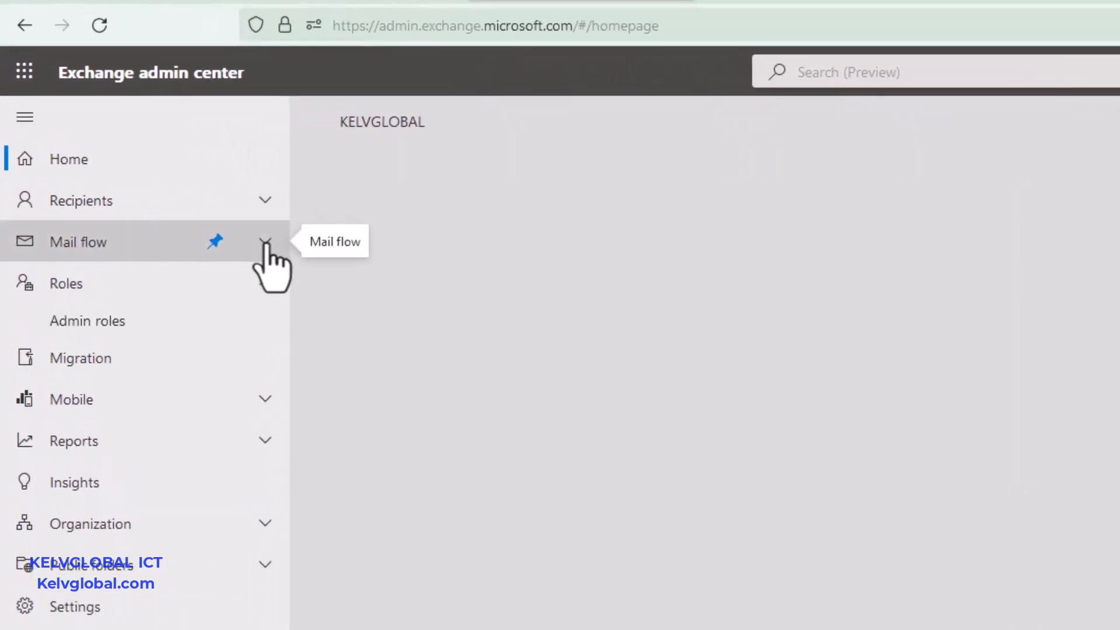
left_click(265, 241)
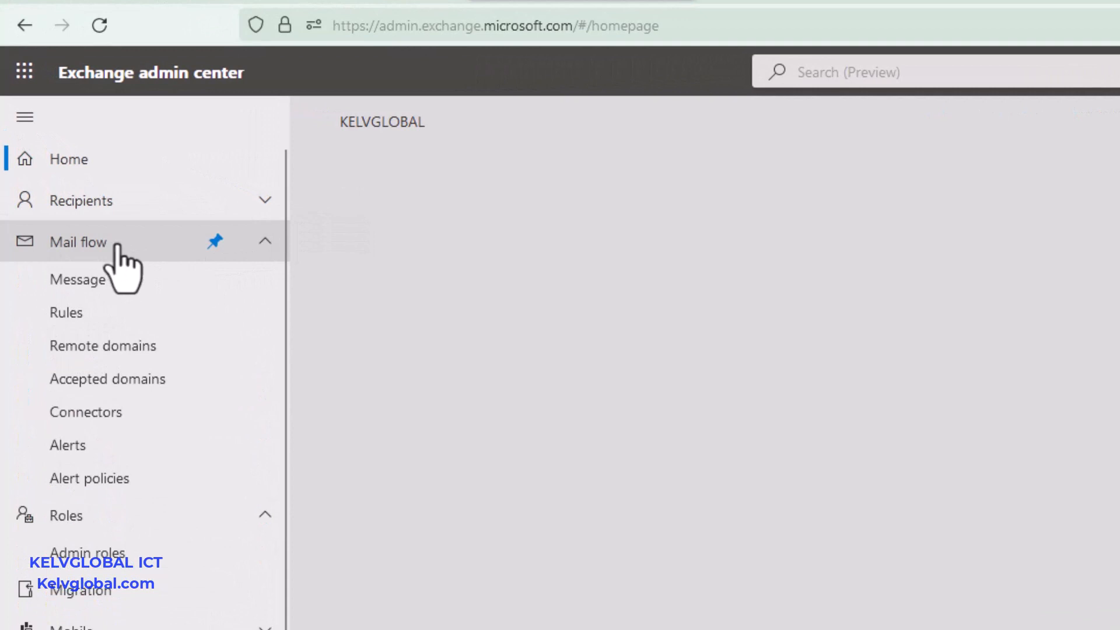
left_click(92, 315)
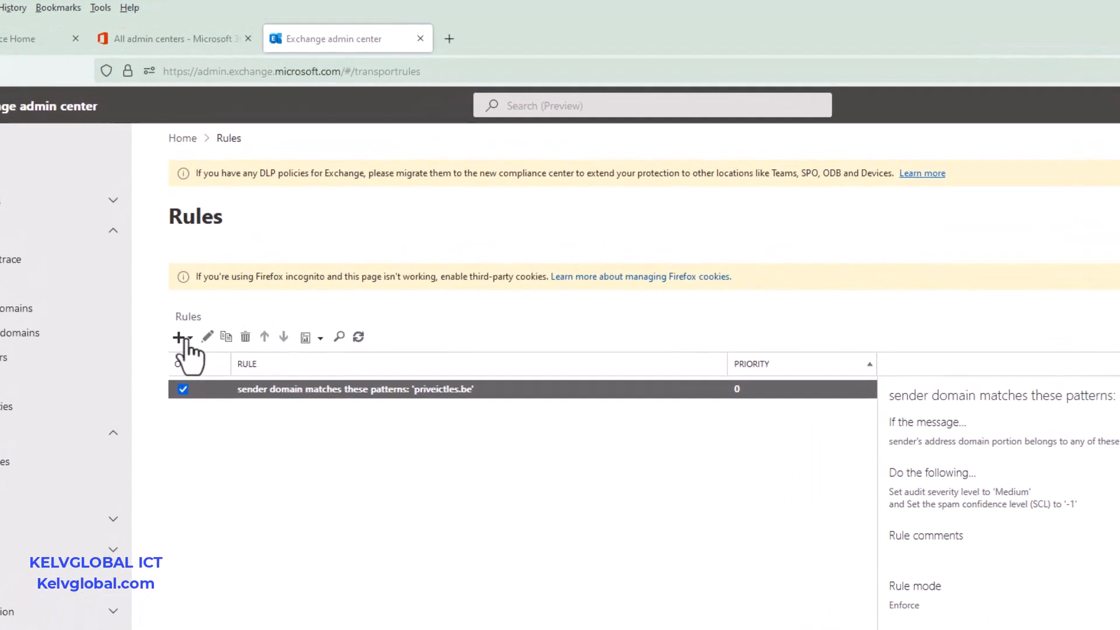
left_click(178, 337)
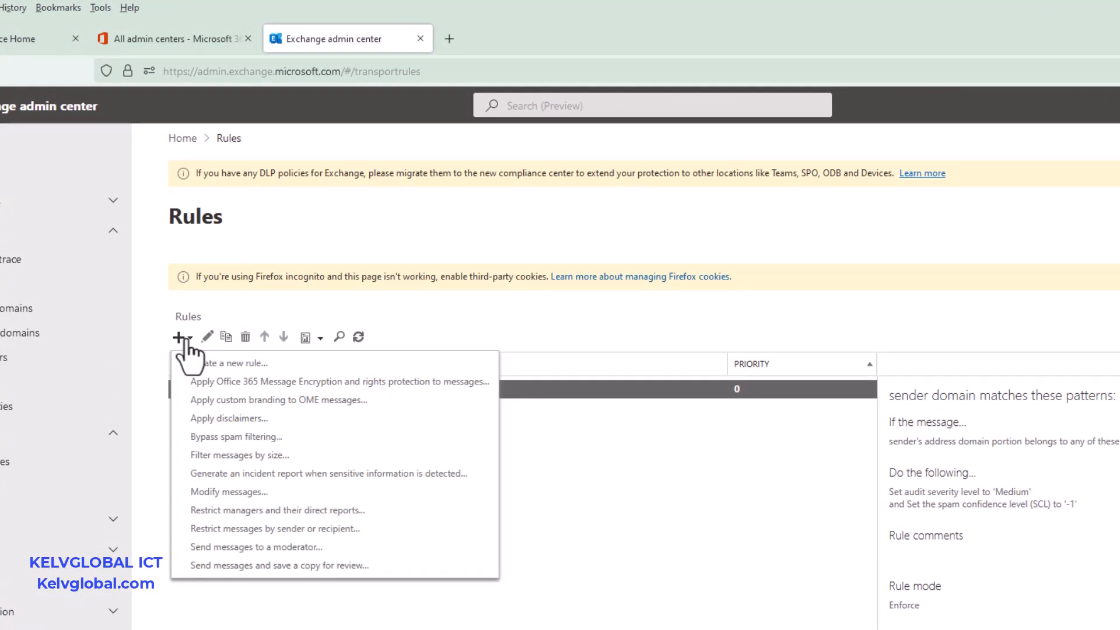
left_click(226, 438)
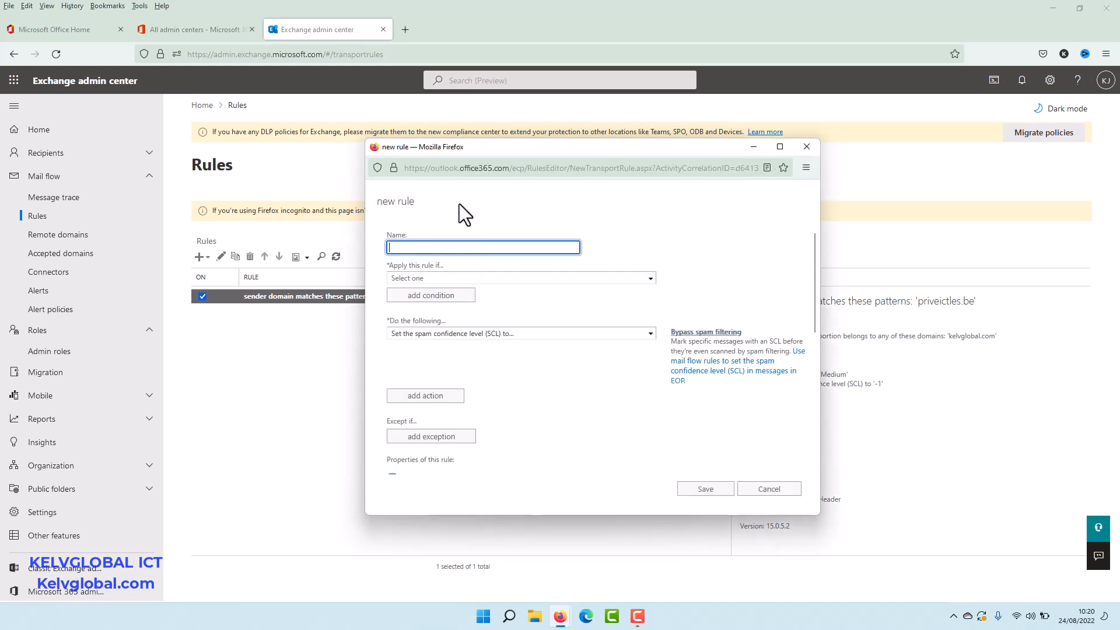
Step: Name the new rule Kelvglobal
left_click(441, 248)
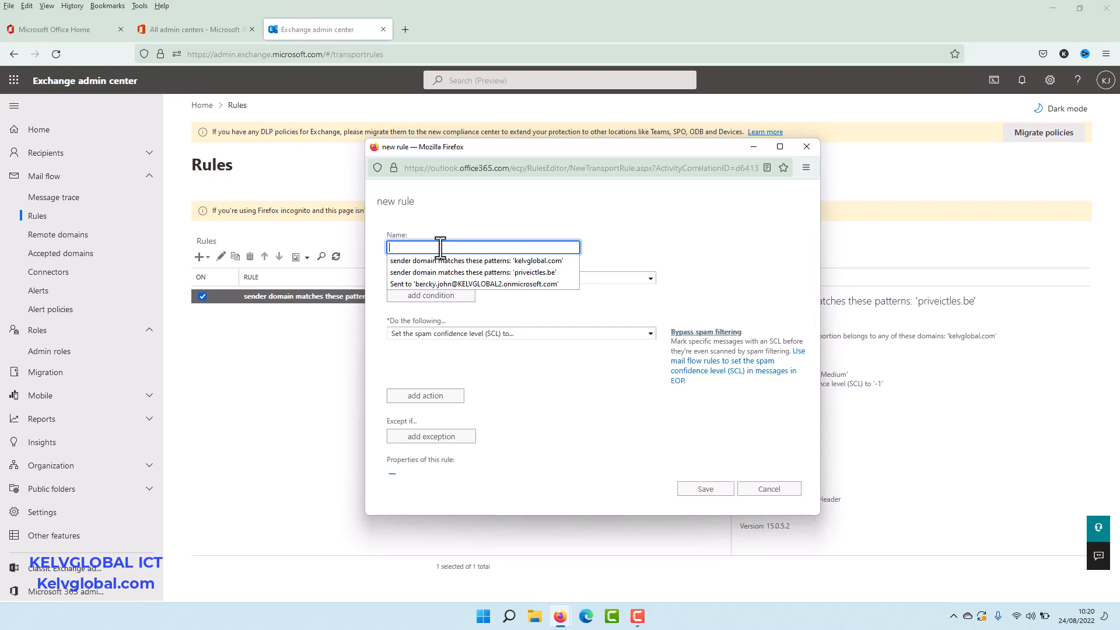
type("Kelving blo")
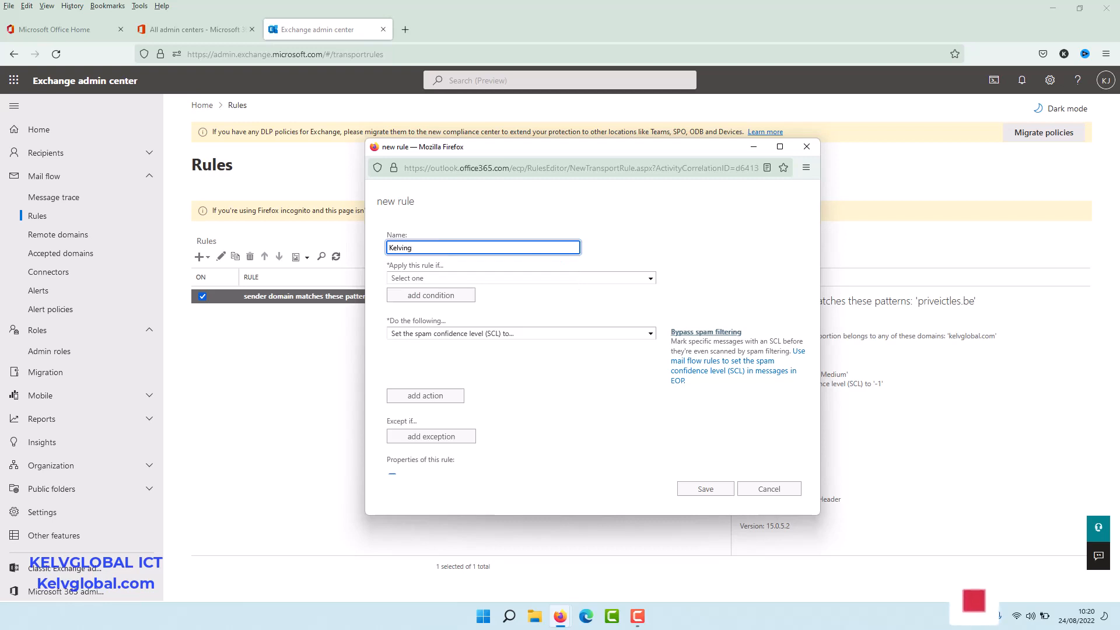
key("BackSpace")
key("BackSpace")
key("BackSpace")
key("BackSpace")
key("BackSpace")
key("BackSpace")
key("BackSpace")
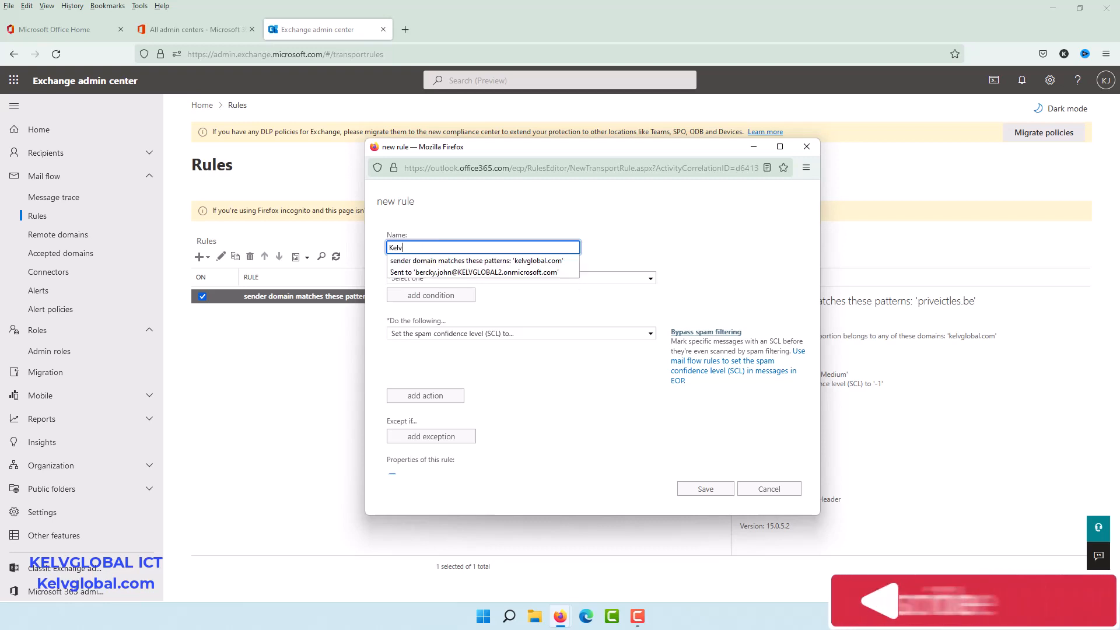
type("global")
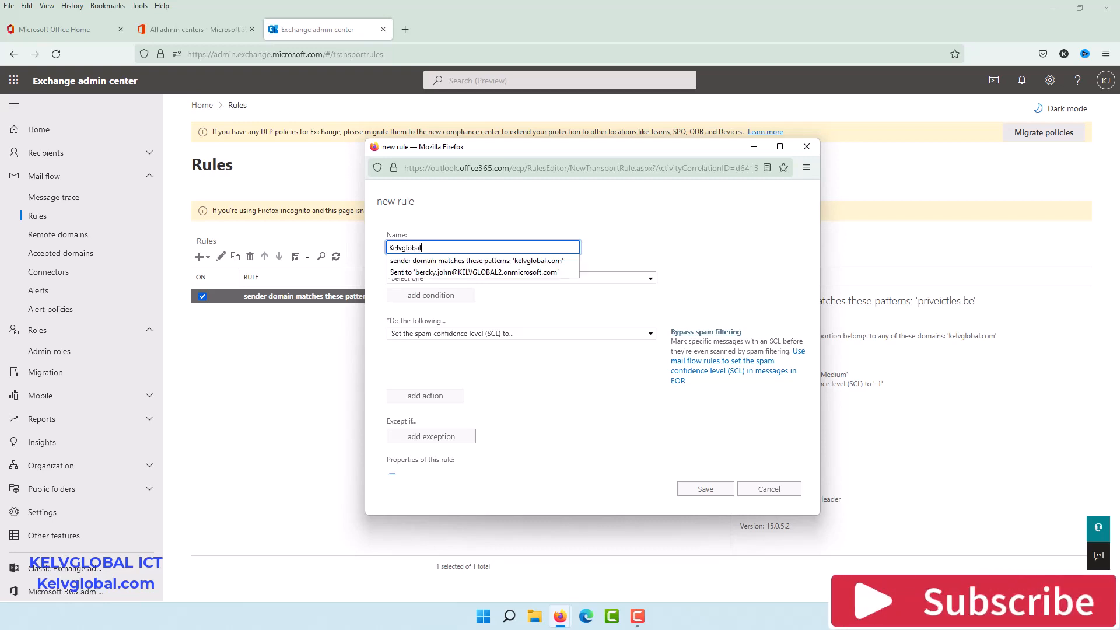
left_click(708, 227)
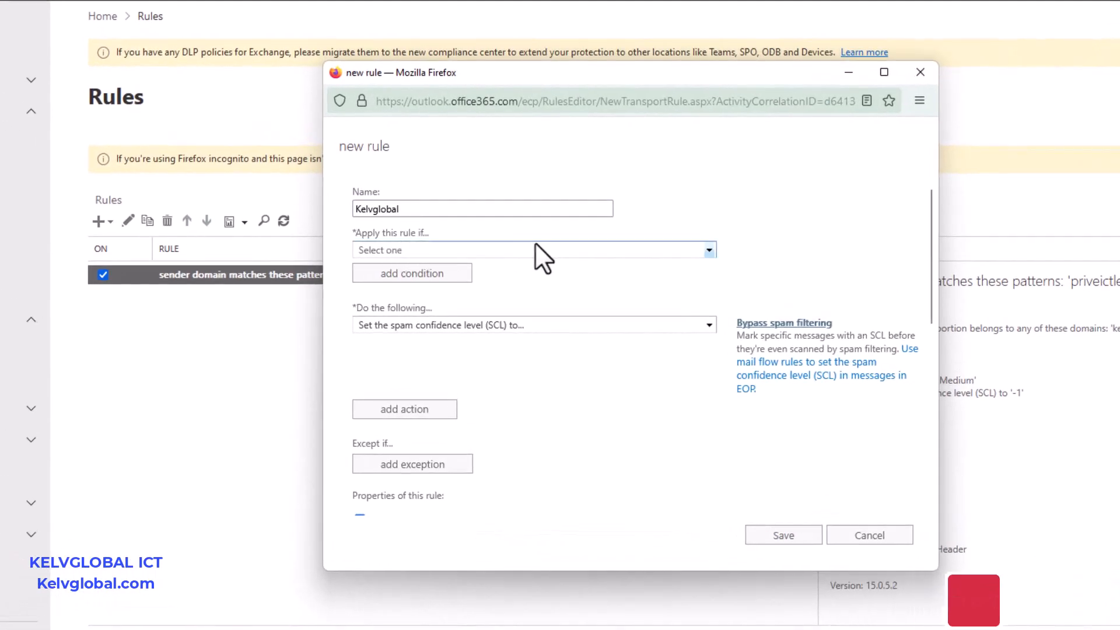
Step: Apply the rule when the sender's domain is kelvglobal.com
left_click(547, 247)
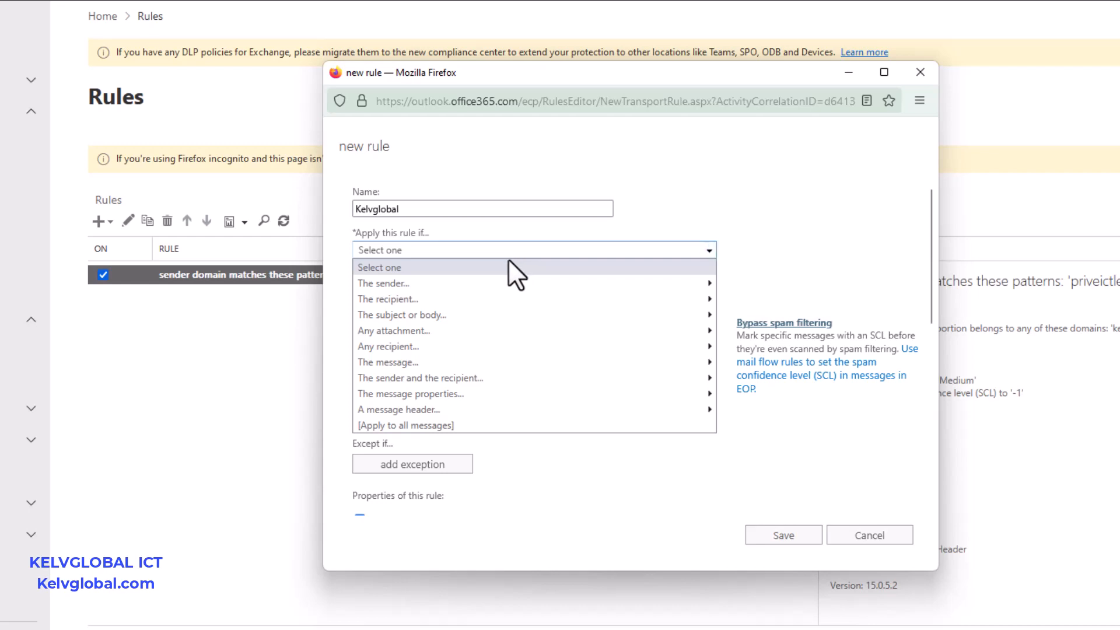
mouse_move(428, 282)
mouse_move(598, 284)
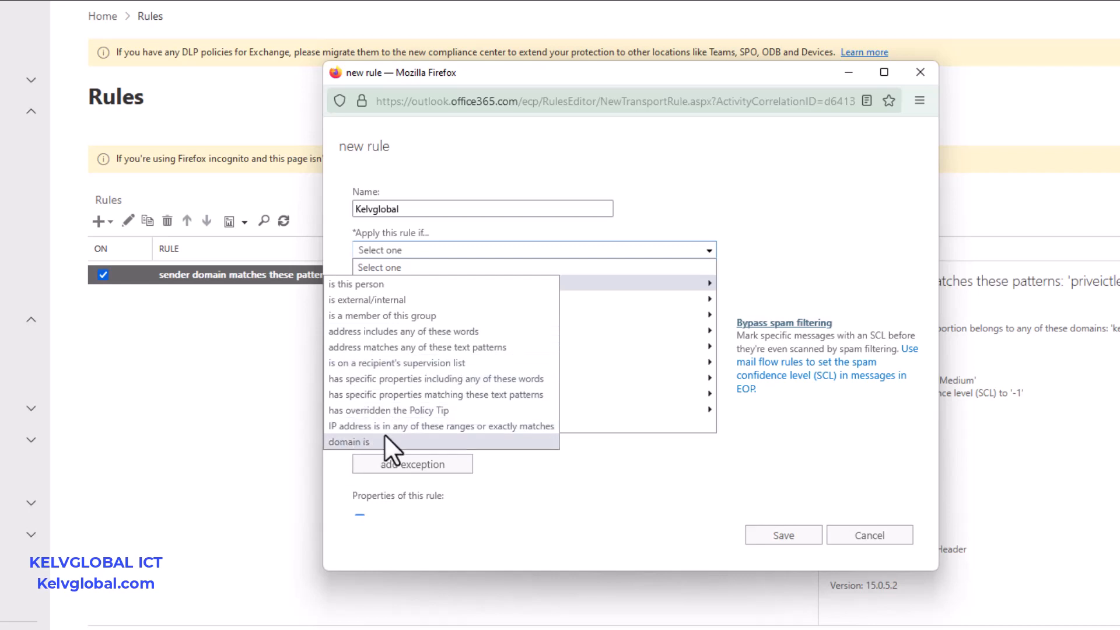
left_click(365, 443)
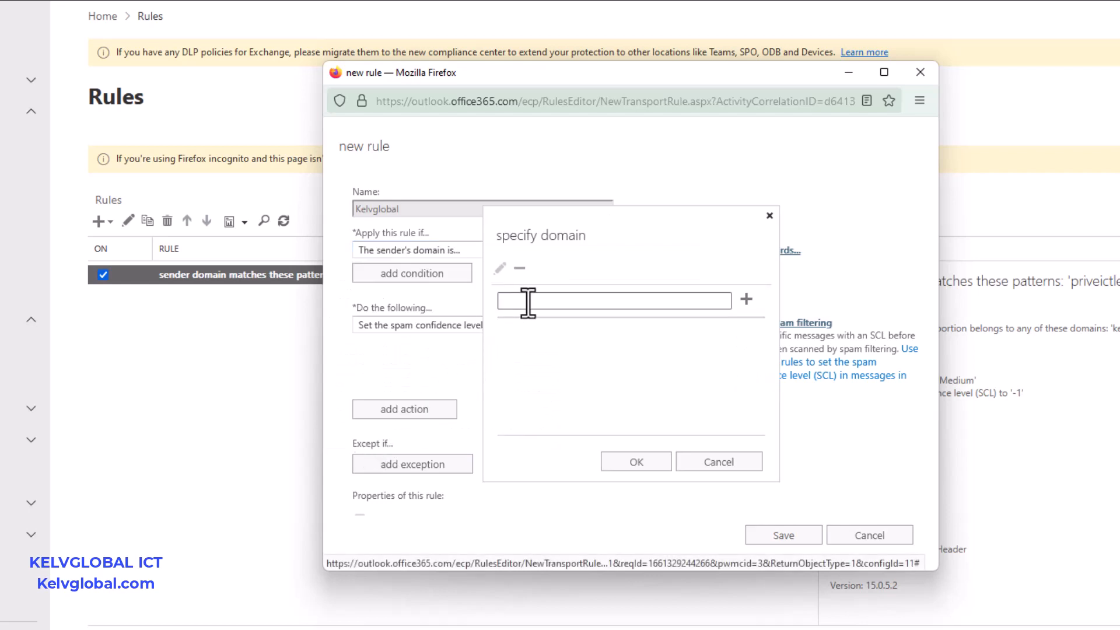
left_click(528, 302)
type("kelvglobal")
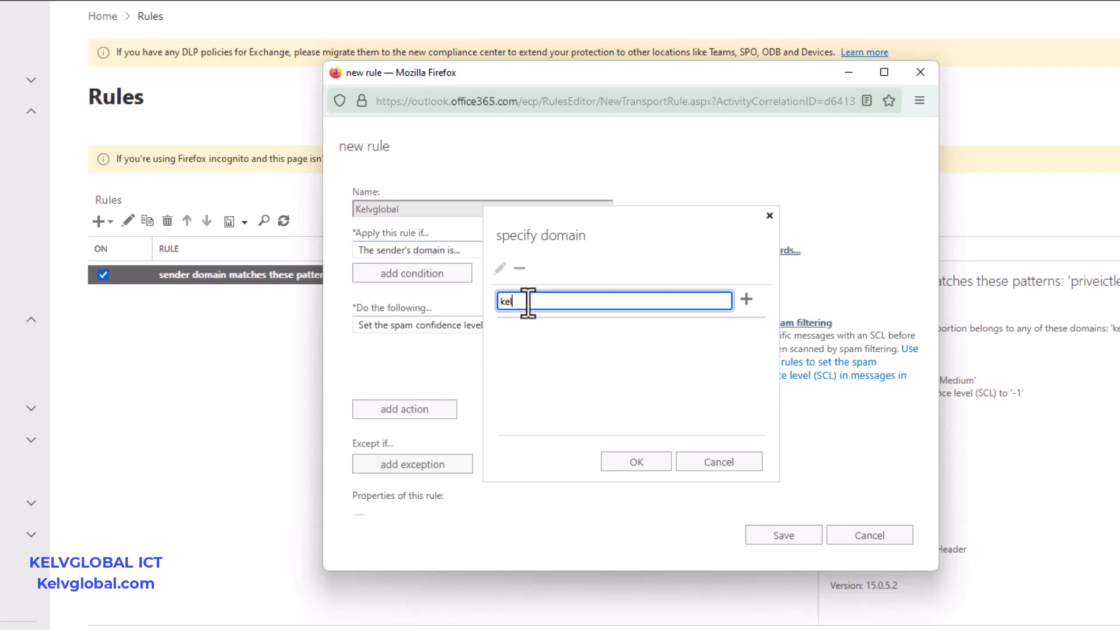
key("BackSpace")
key("BackSpace")
key("BackSpace")
type("obal.com")
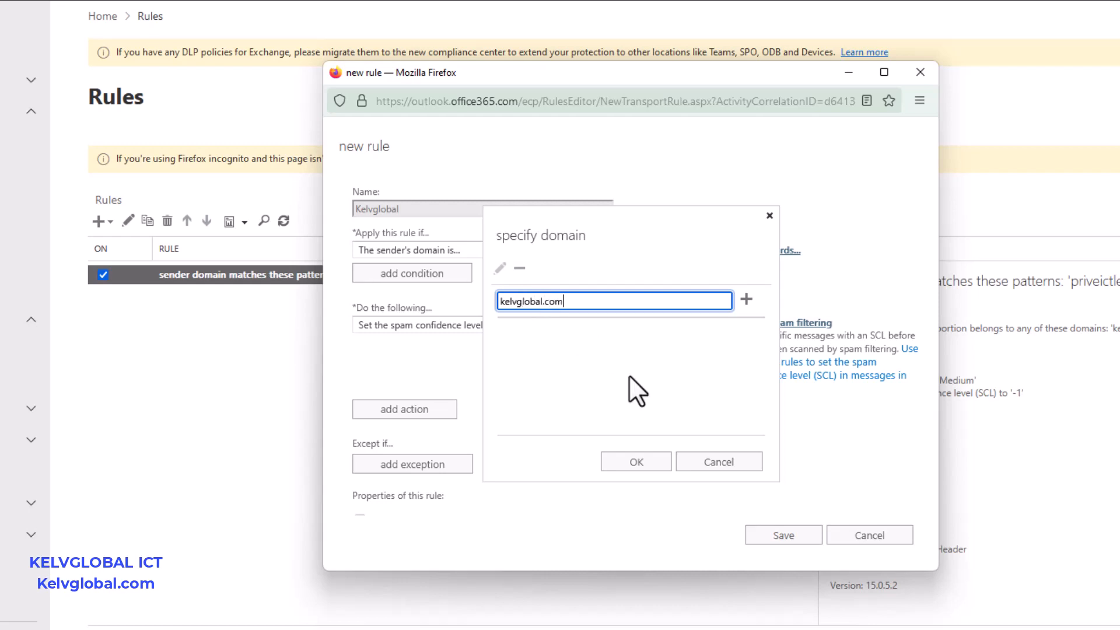
left_click(746, 300)
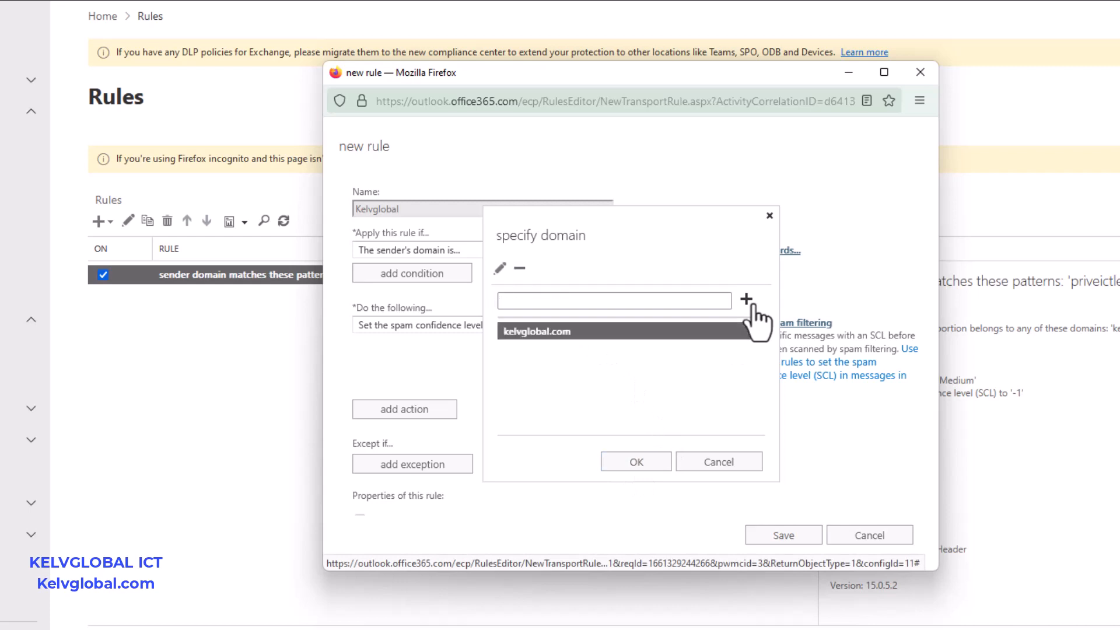
left_click(635, 462)
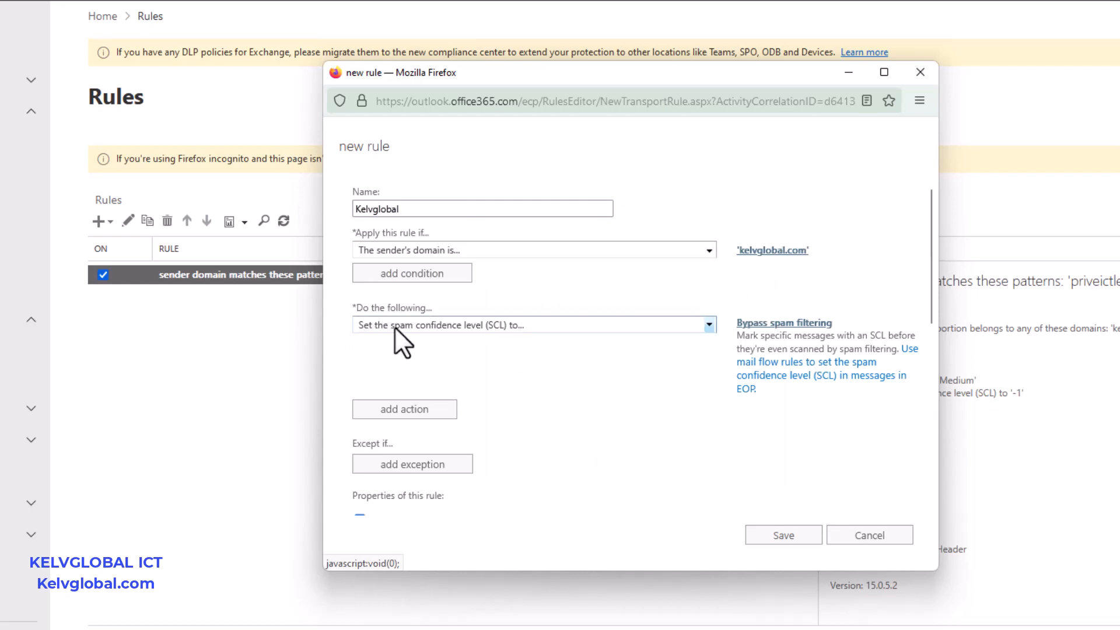
Step: Choose setting the spam confidence level (SCL) as the rule's action and set its audit severity level to Medium
left_click(459, 326)
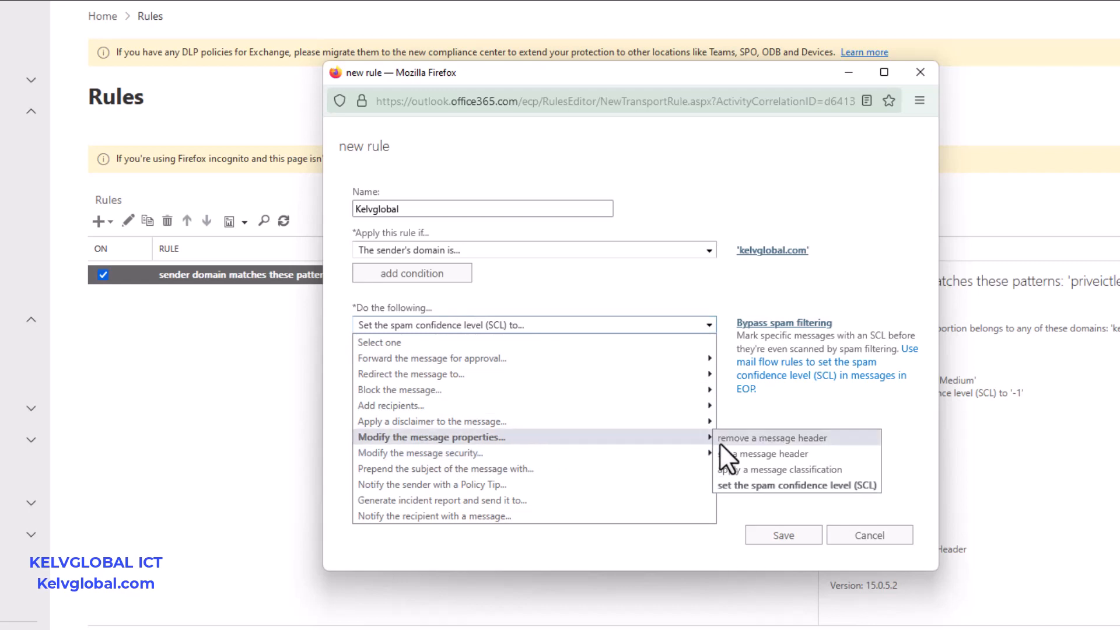
left_click(760, 486)
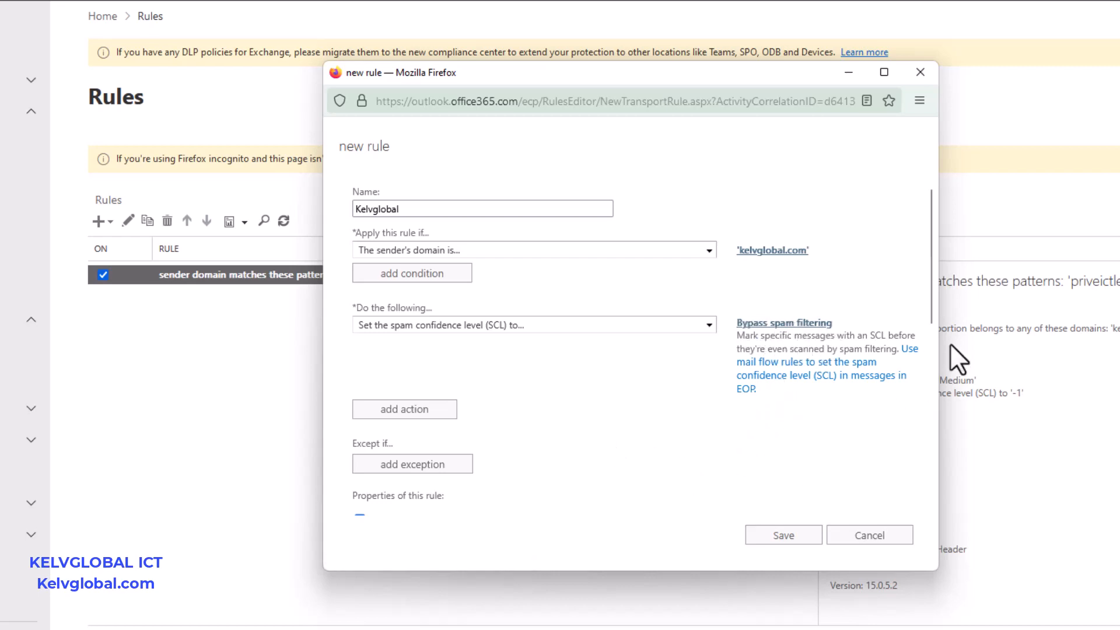
left_click_drag(932, 304, 930, 336)
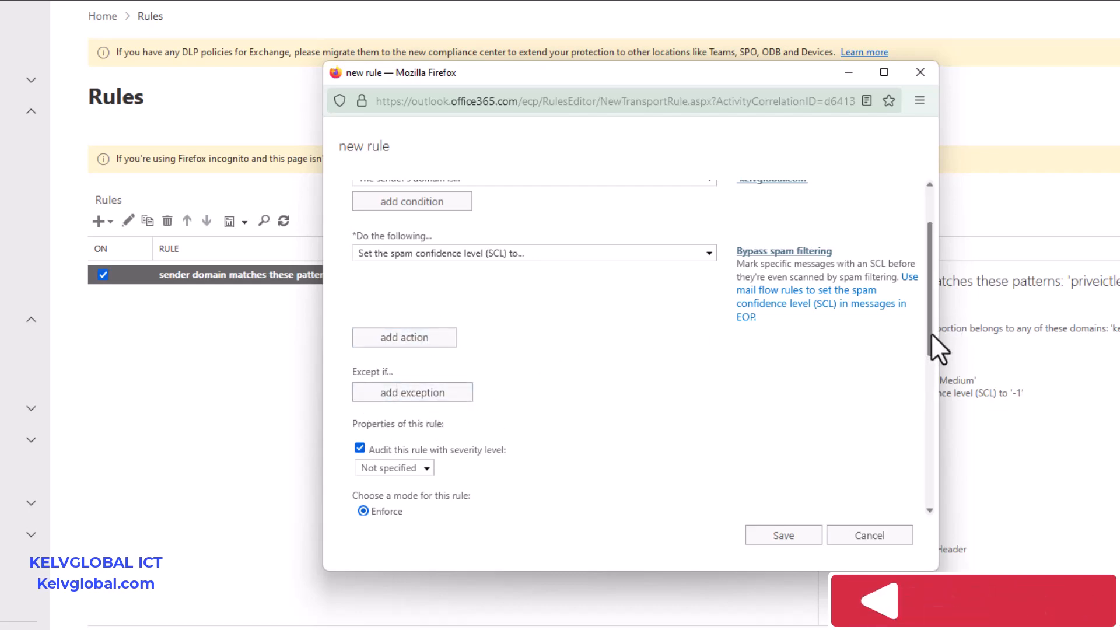
left_click_drag(929, 332, 933, 414)
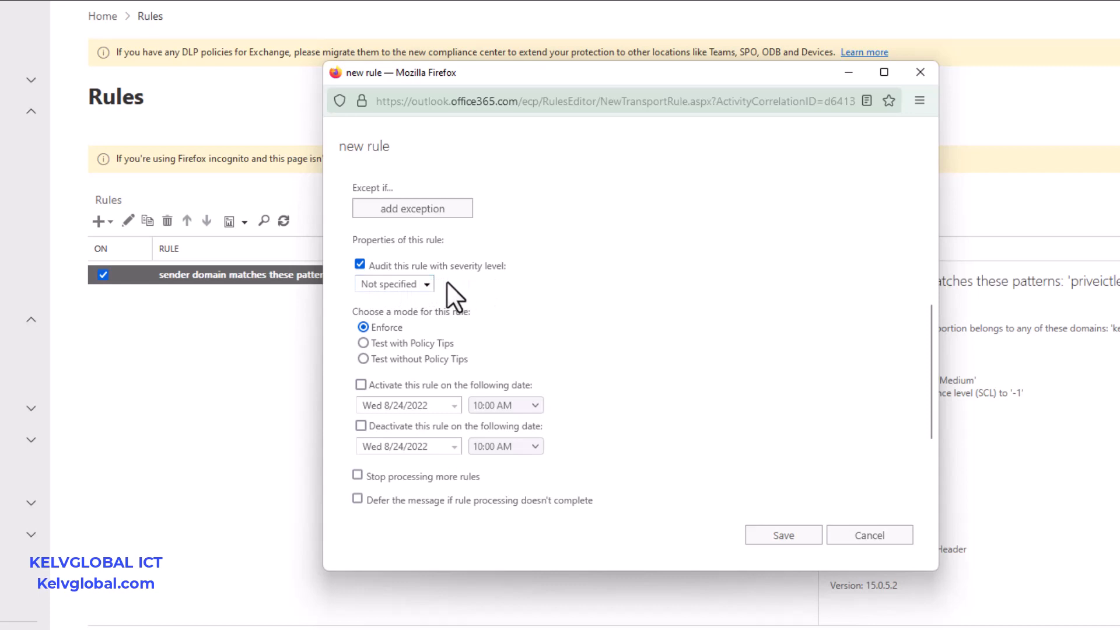
left_click(431, 282)
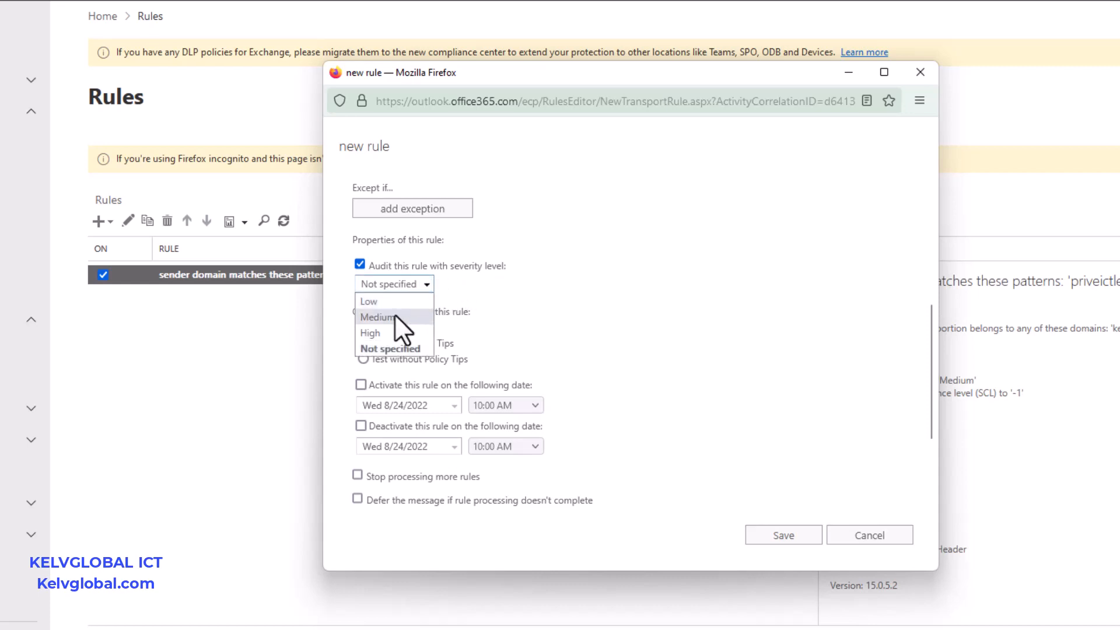
left_click(394, 314)
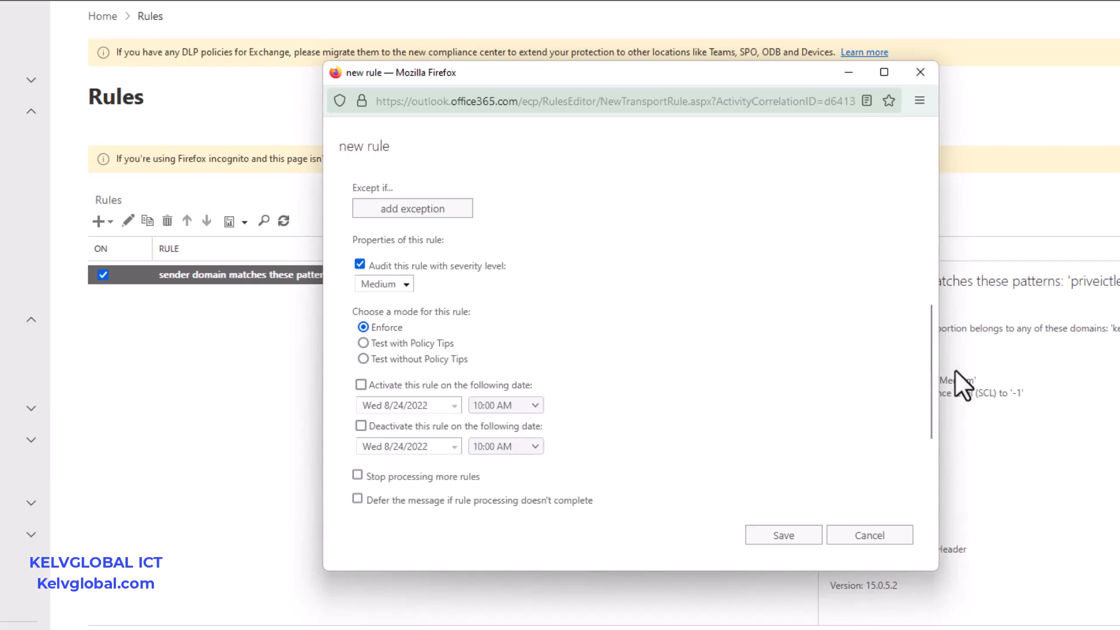
Step: Add the comment "Created by" followed by the creator's full name, and save the rule without a scheduled activation date
left_click_drag(931, 378, 929, 447)
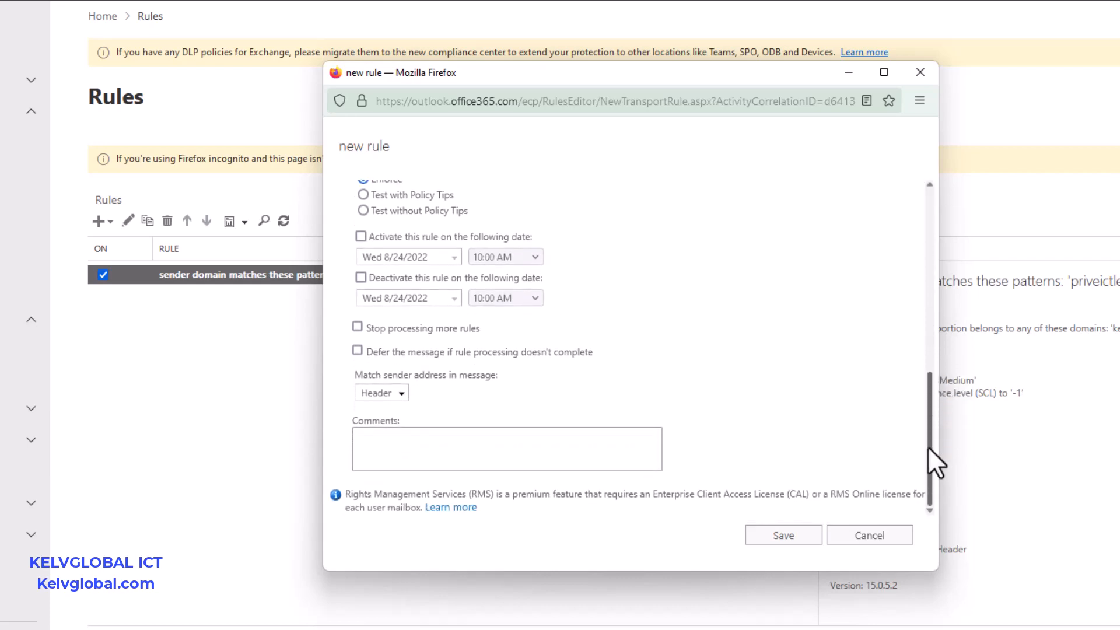
left_click(381, 235)
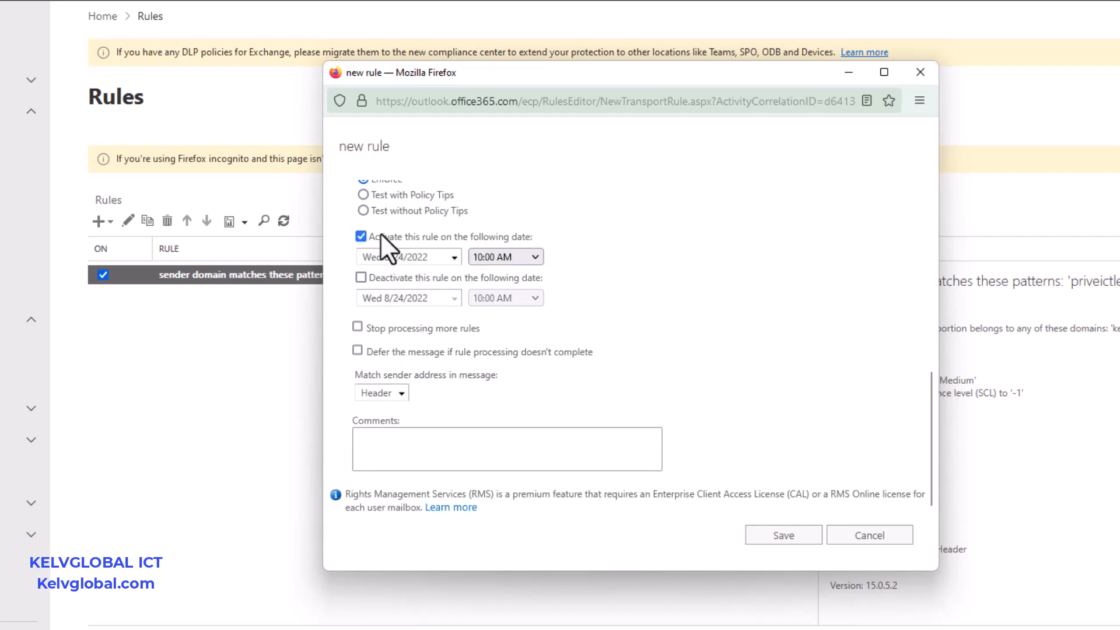
left_click(369, 233)
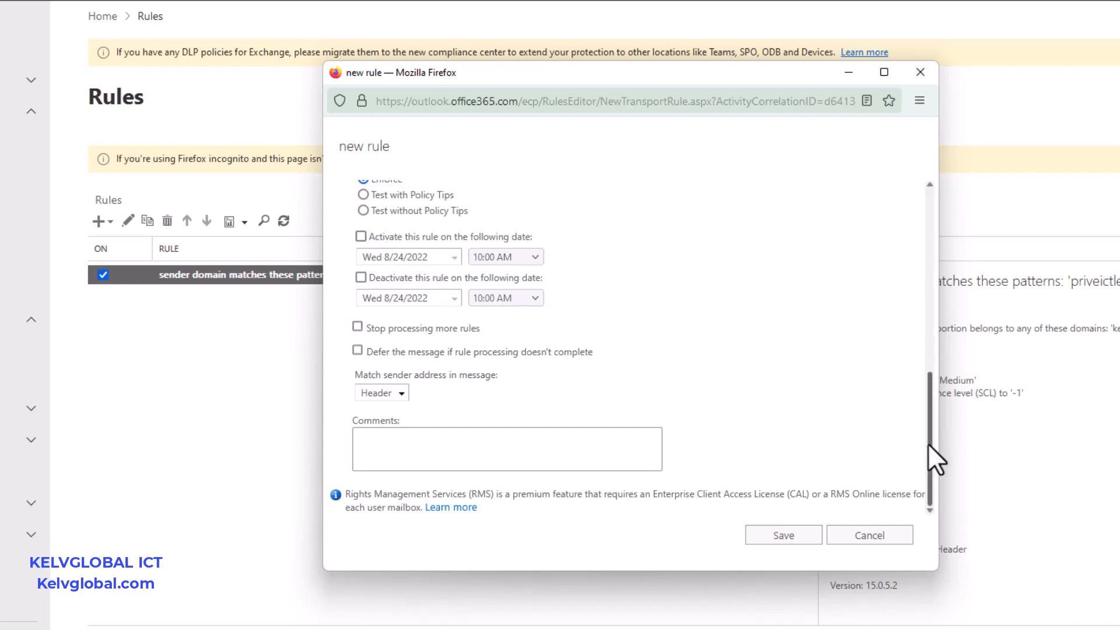
left_click(583, 449)
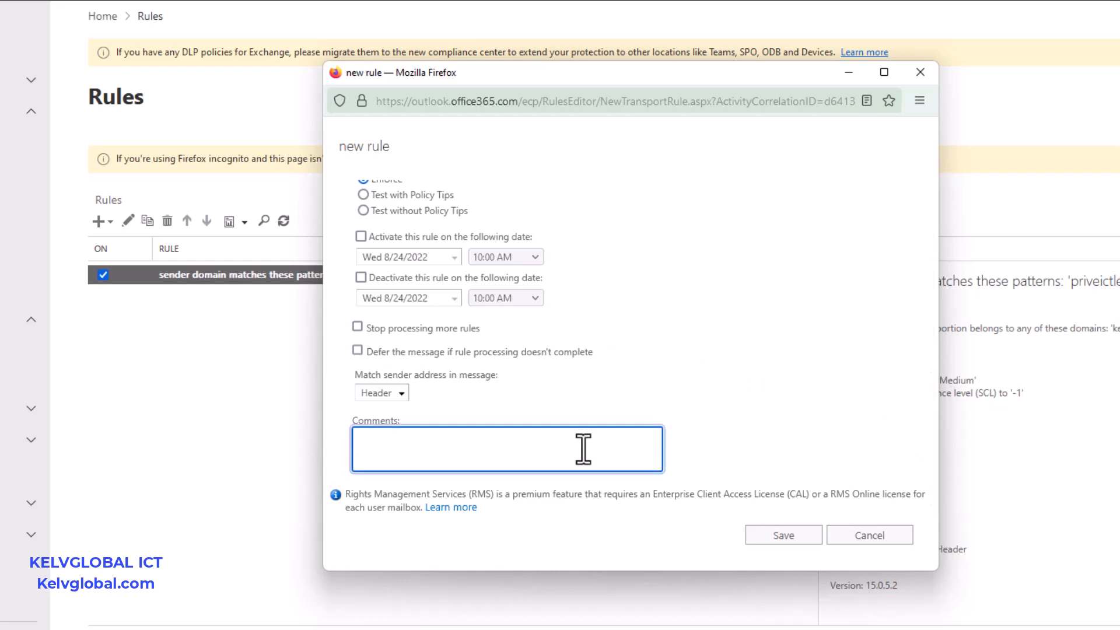
type("create")
key("BackSpace")
key("BackSpace")
key("BackSpace")
key("BackSpace")
key("BackSpace")
key("BackSpace")
key("BackSpace")
type("C")
key("BackSpace")
type("Created by Kelvin Johnson")
left_click(784, 535)
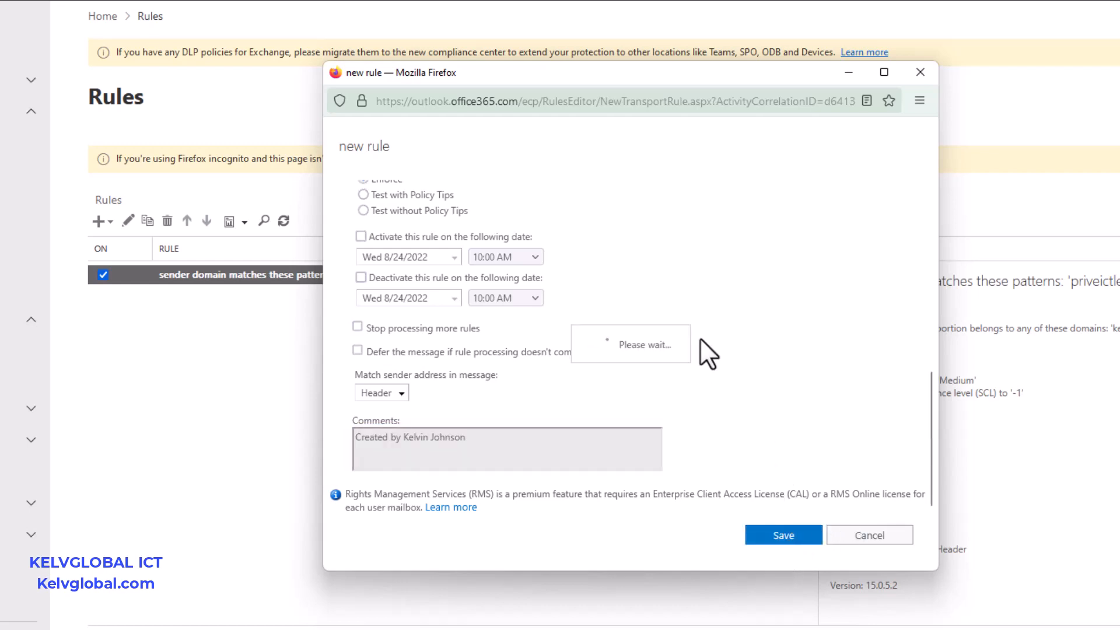